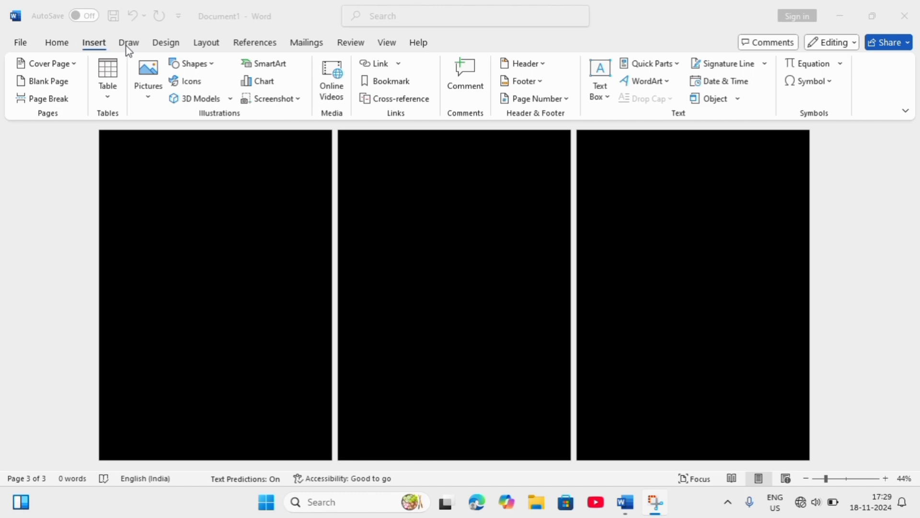
- Set the page colour of the document to the standard red
left_click(204, 44)
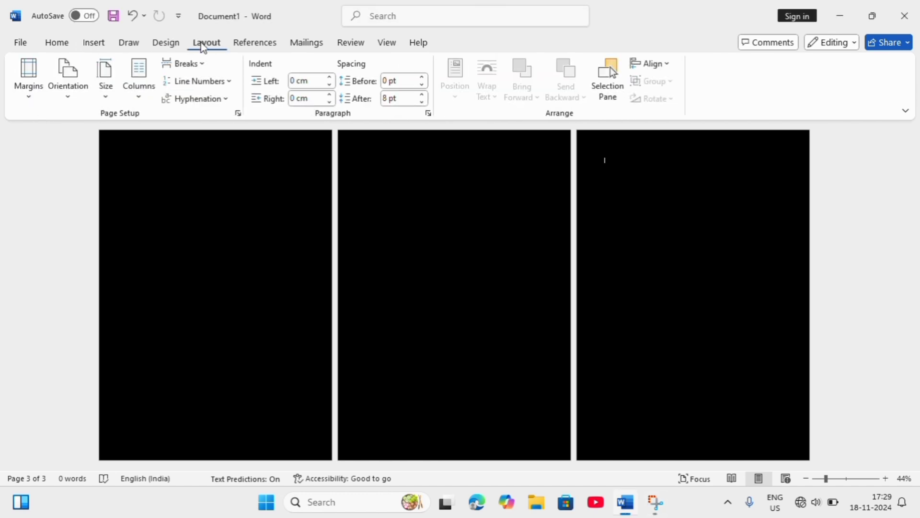
left_click(166, 43)
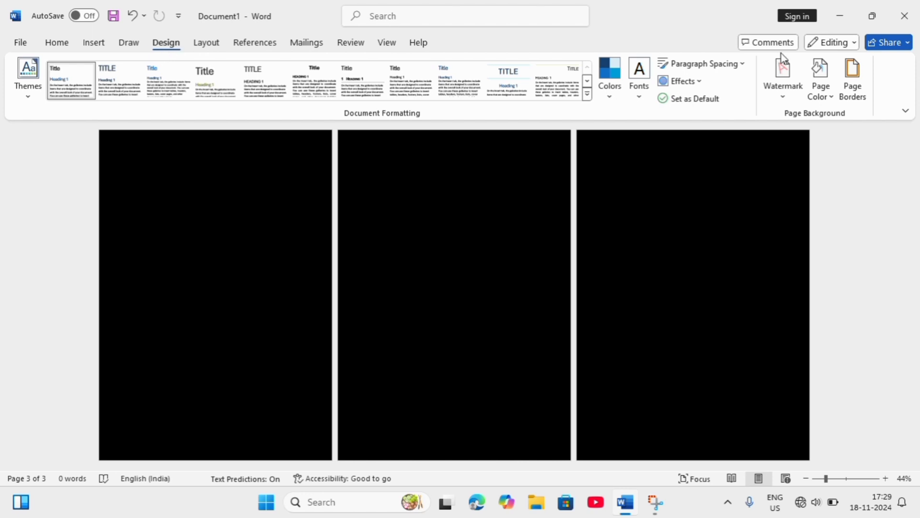
left_click(833, 97)
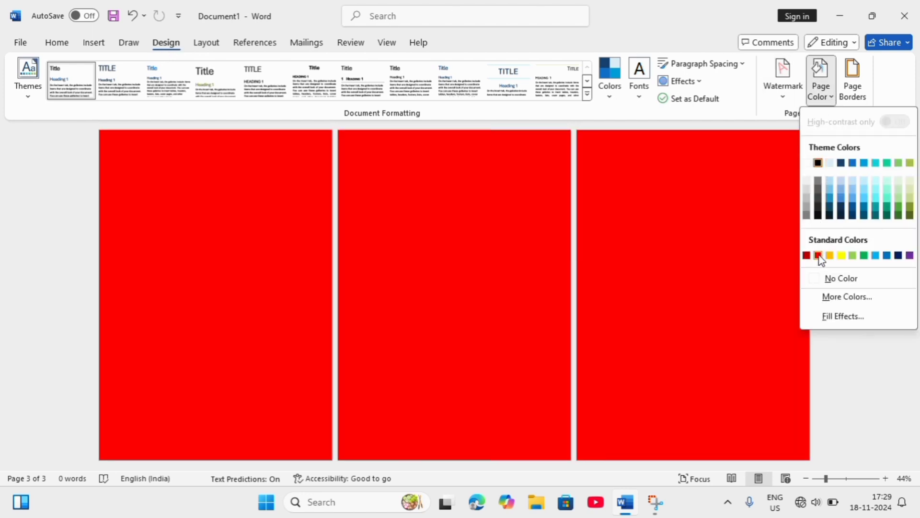
left_click(821, 258)
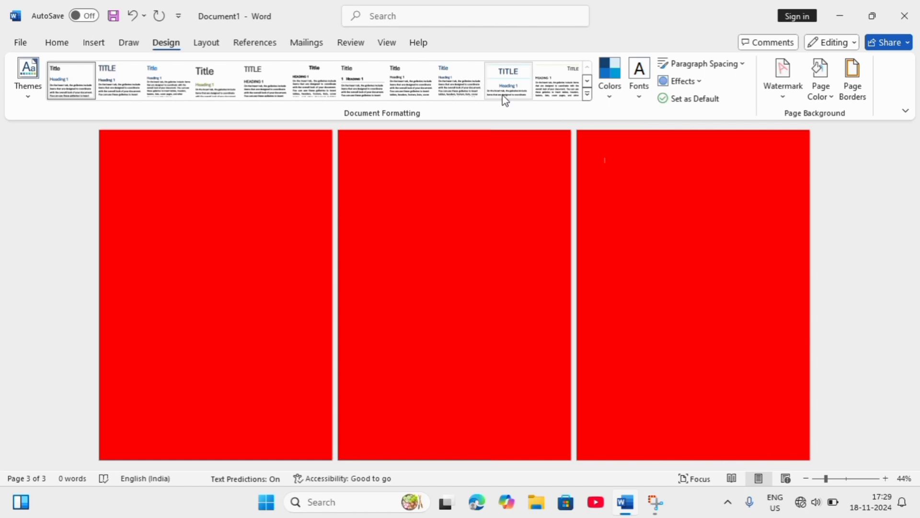
- Draw a rectangle covering most of the first page, about 28.85 × 19.84 cm
left_click(92, 43)
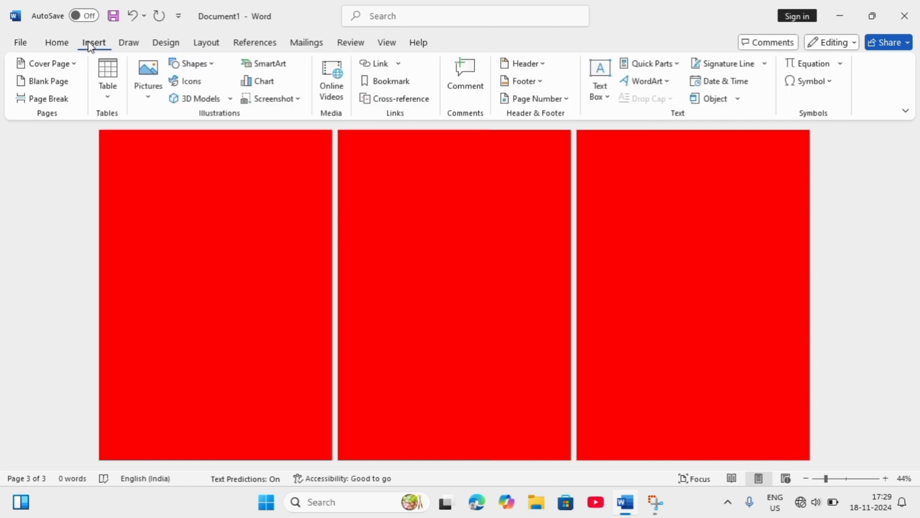
left_click(211, 61)
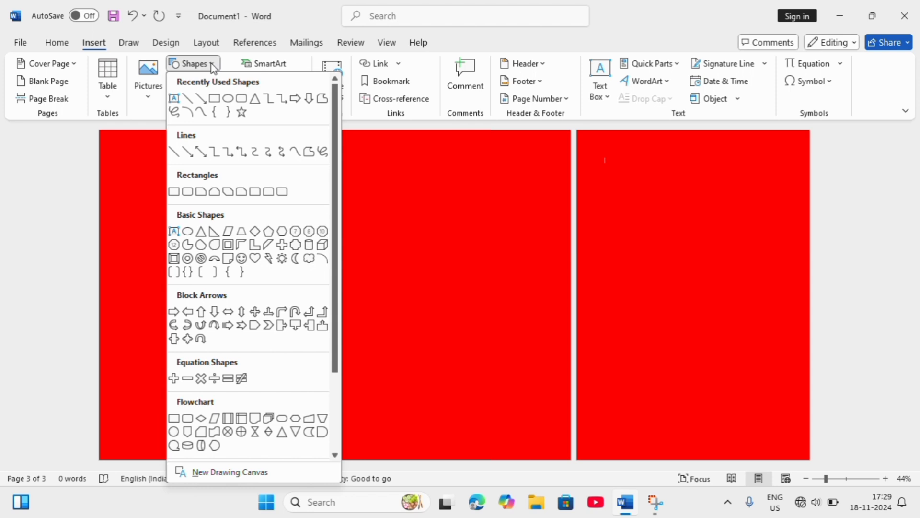
left_click(213, 98)
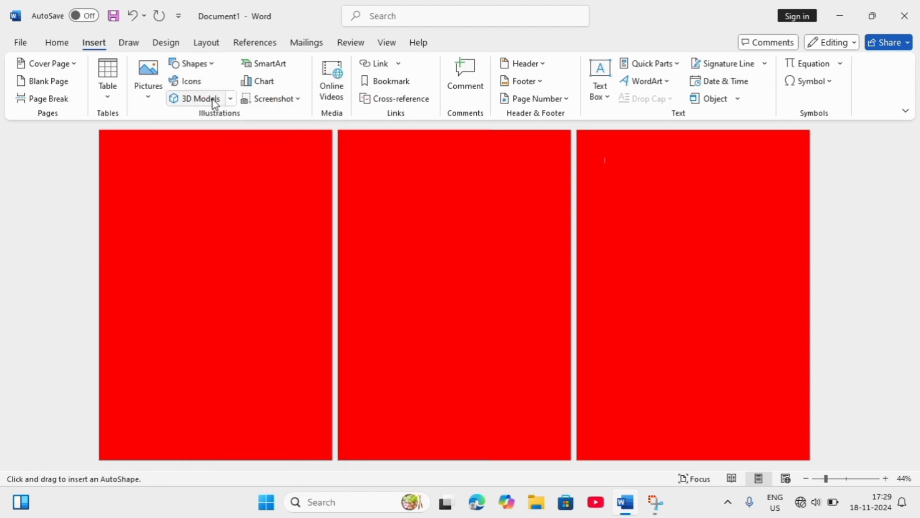
left_click_drag(109, 138, 331, 460)
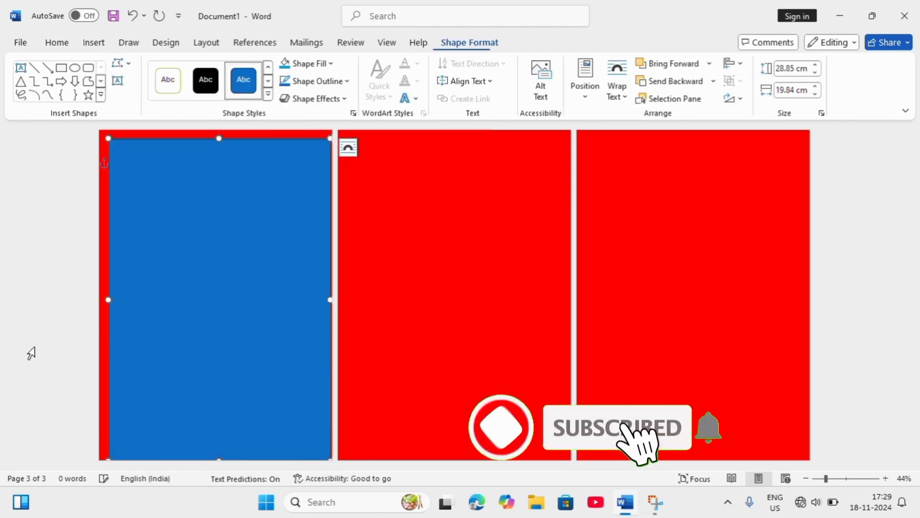
- Stretch the first page's rectangle to fill the whole page, about 29.69 × 20.99 cm
left_click(112, 298)
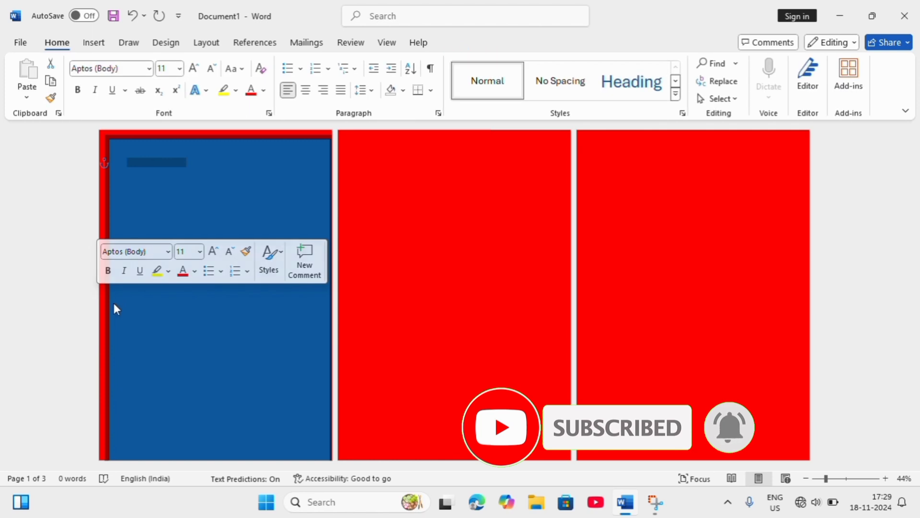
left_click(136, 309)
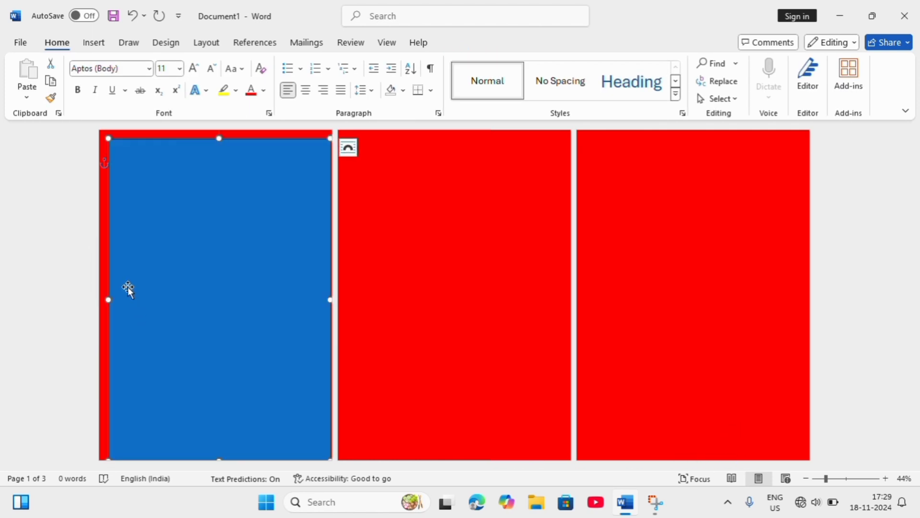
left_click_drag(108, 301, 98, 301)
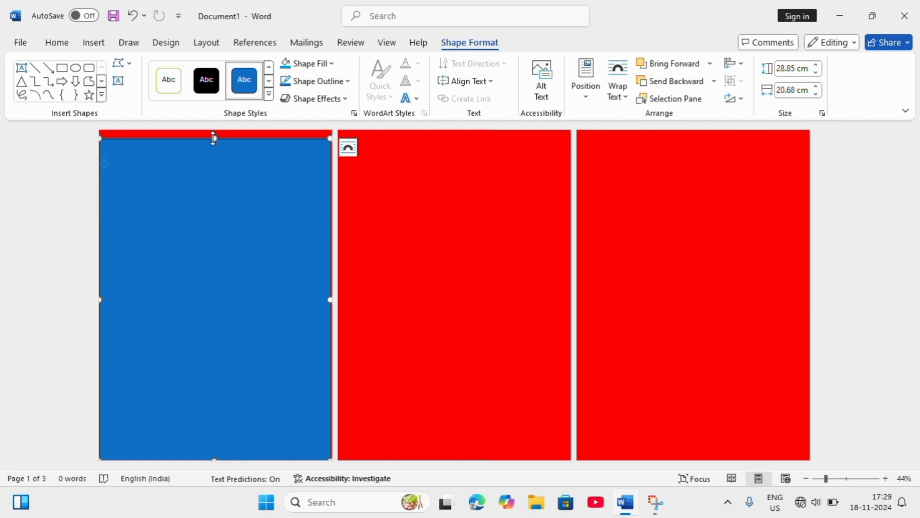
left_click_drag(214, 138, 214, 129)
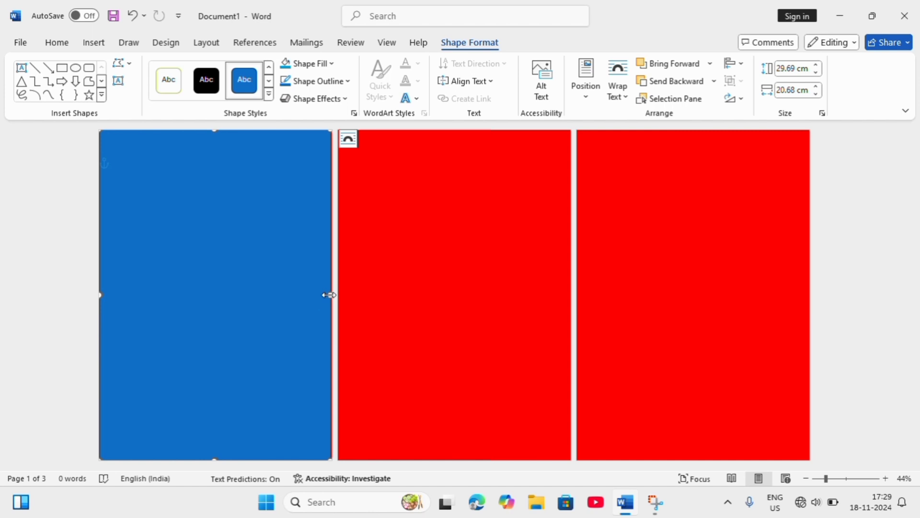
left_click_drag(329, 295, 333, 295)
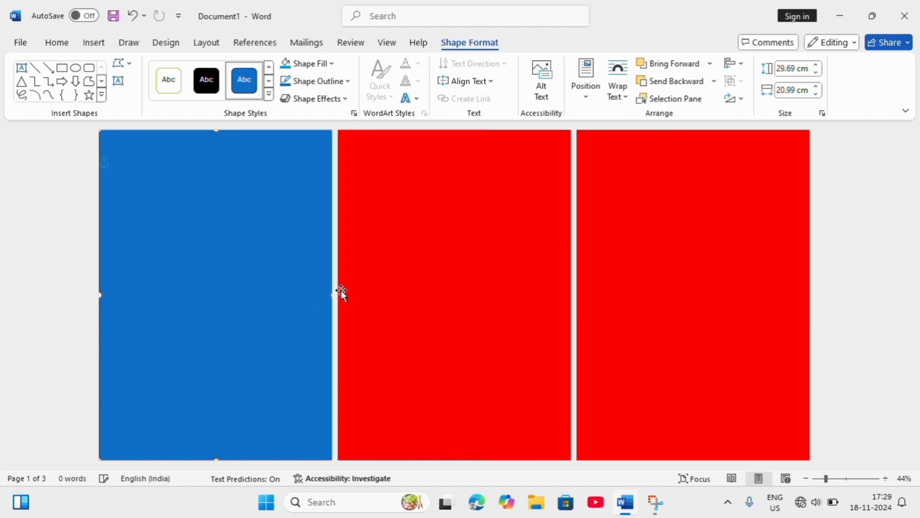
left_click(514, 249)
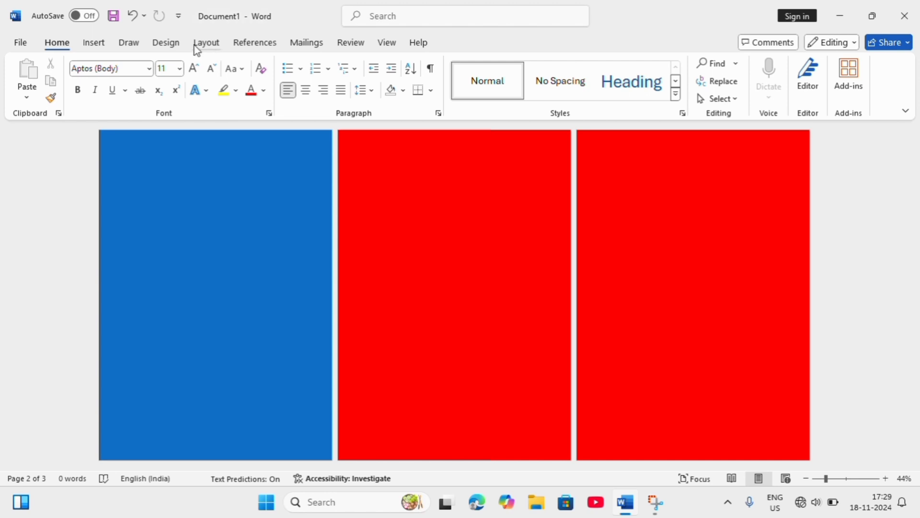
- Draw a rectangle covering most of the second page, about 28.67 × 19.47 cm
left_click(94, 43)
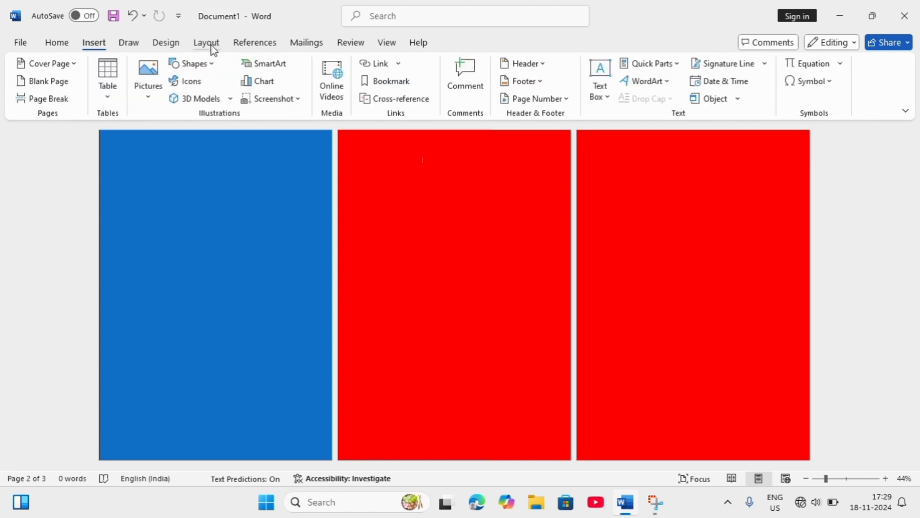
left_click(212, 62)
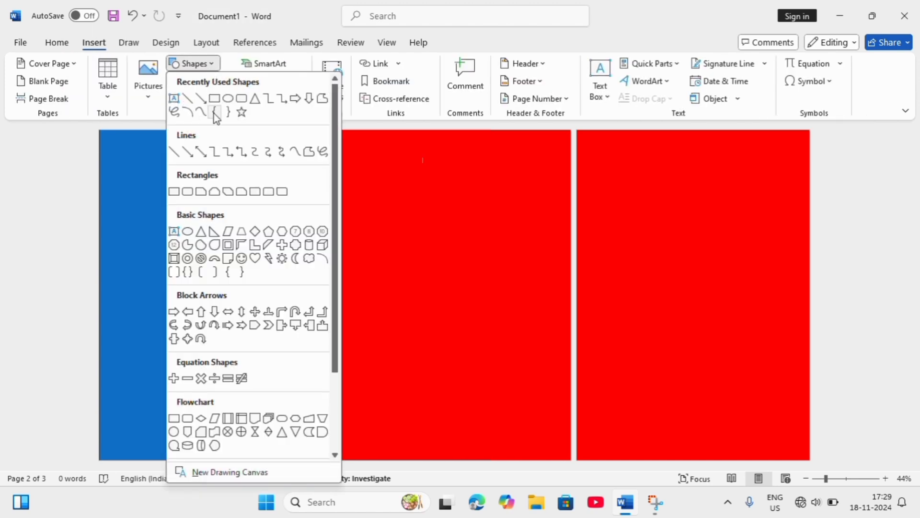
left_click(216, 98)
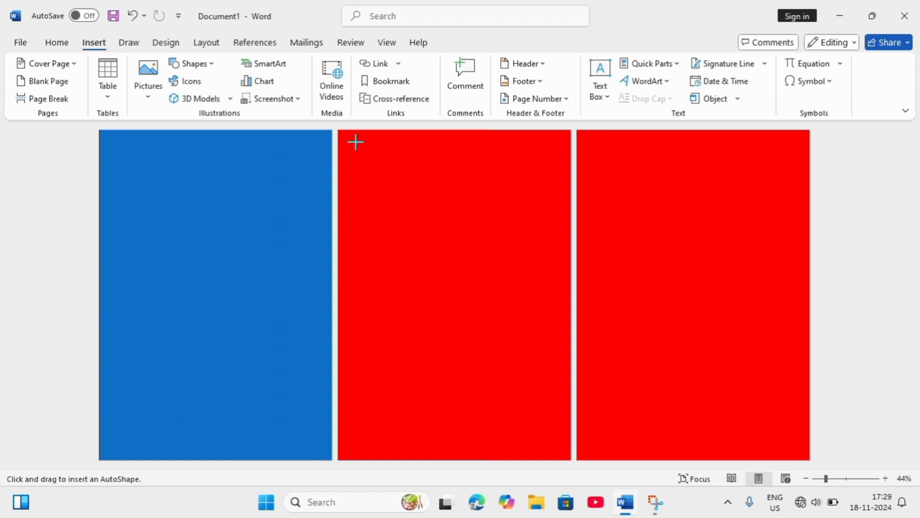
left_click_drag(346, 138, 564, 457)
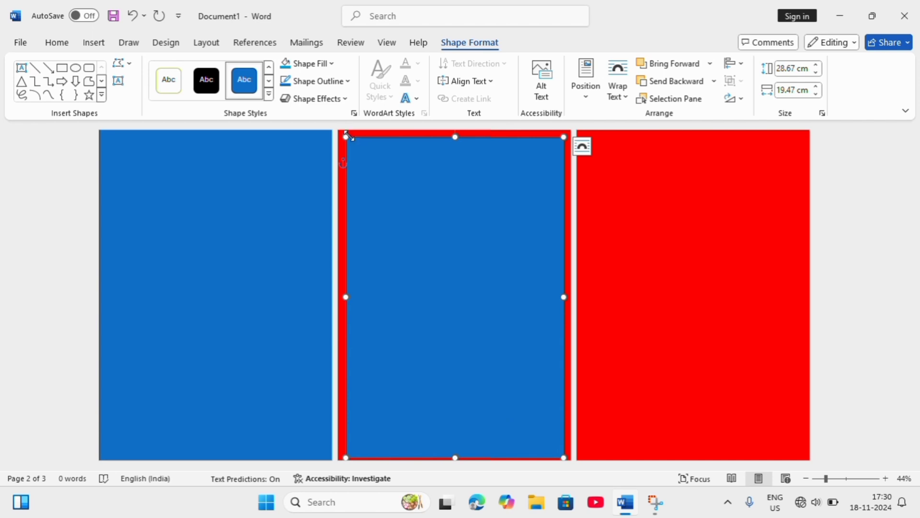
- Stretch the second page's rectangle to fill the whole page, about 30.42 × 21.41 cm
left_click_drag(343, 133, 333, 116)
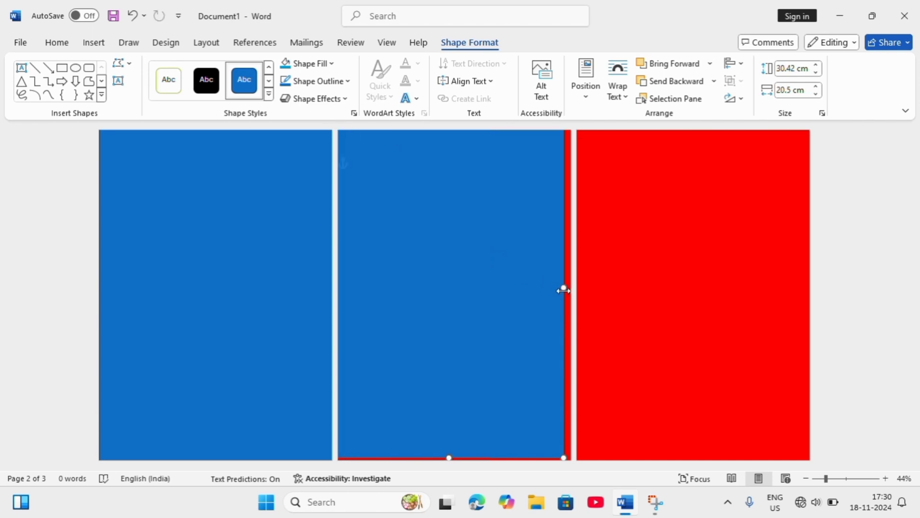
left_click_drag(564, 290, 573, 298)
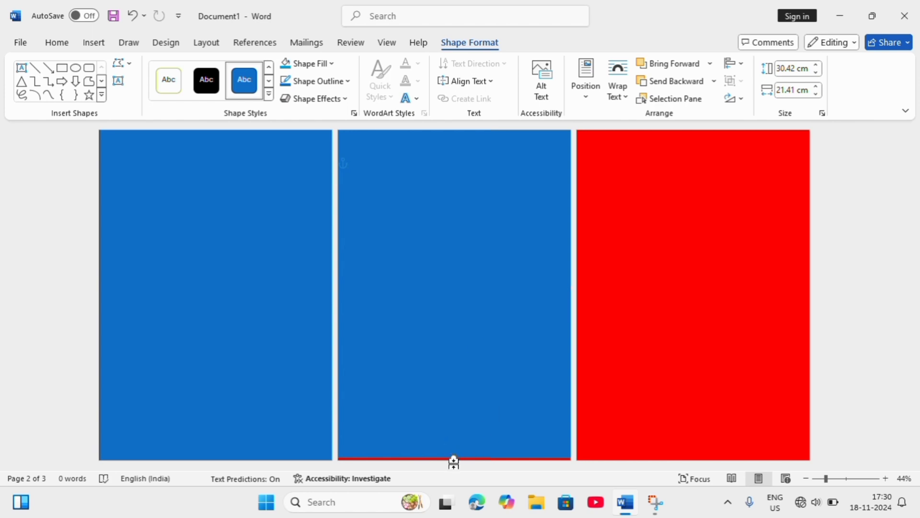
left_click_drag(456, 460, 455, 478)
left_click(643, 278)
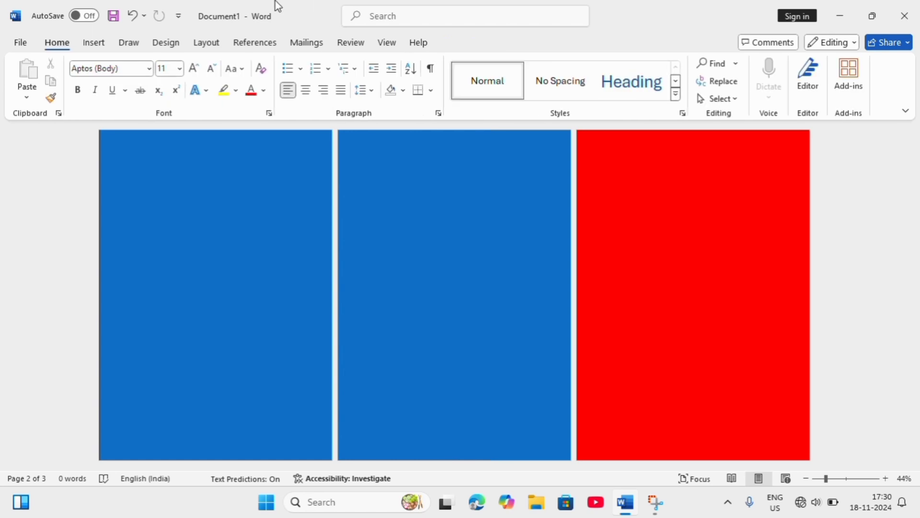
- Draw a rectangle covering most of the third page, about 29.39 × 19.11 cm
left_click(94, 43)
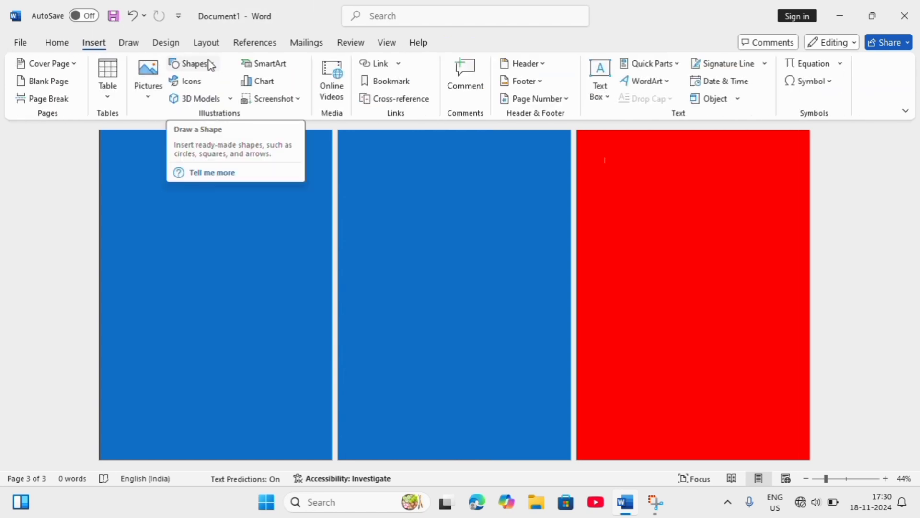
left_click(205, 64)
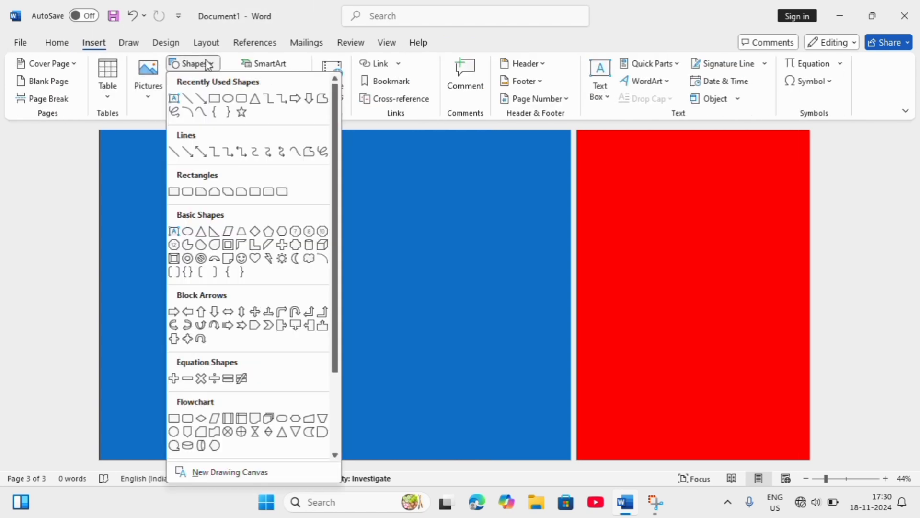
left_click(201, 99)
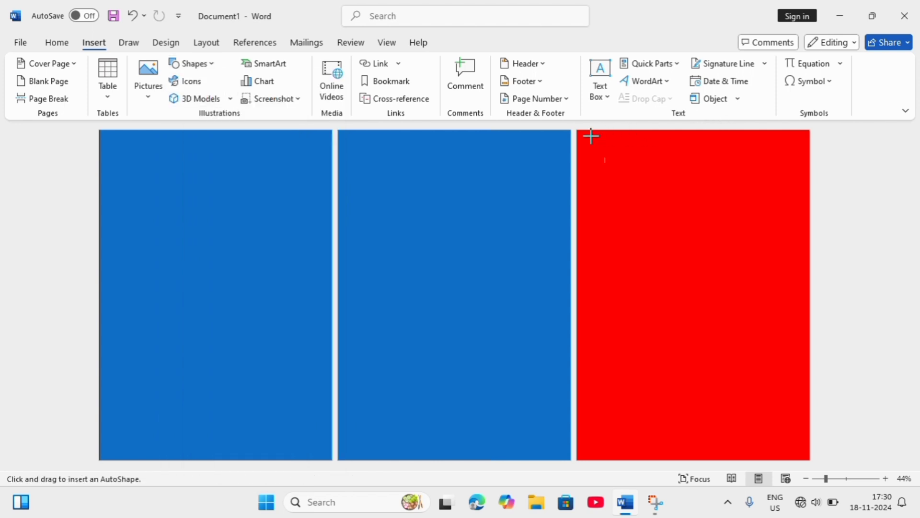
left_click_drag(592, 138, 803, 460)
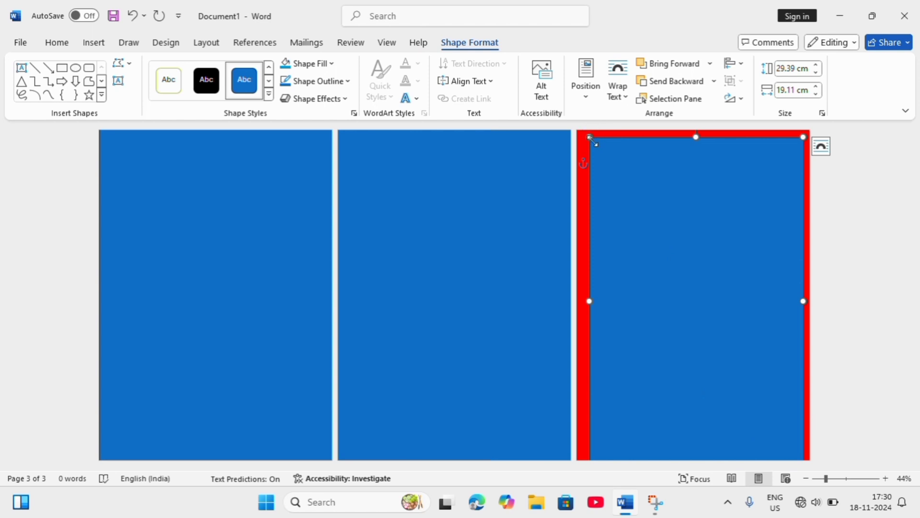
- Stretch the third page's rectangle to fill the whole page, about 29.93 × 22.25 cm
mouse_move(593, 141)
left_mouse_down()
mouse_move(583, 127)
mouse_move(590, 137)
left_mouse_up()
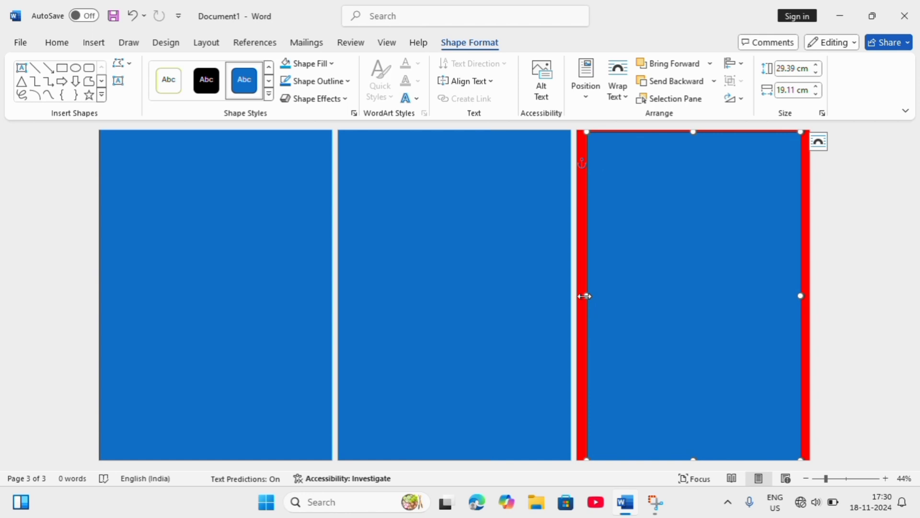
left_click_drag(585, 296, 579, 297)
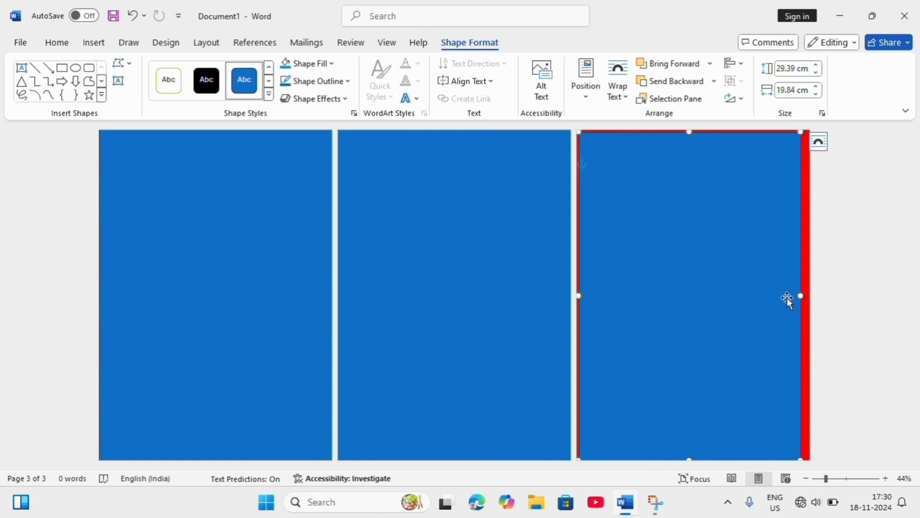
left_click_drag(807, 297, 811, 298)
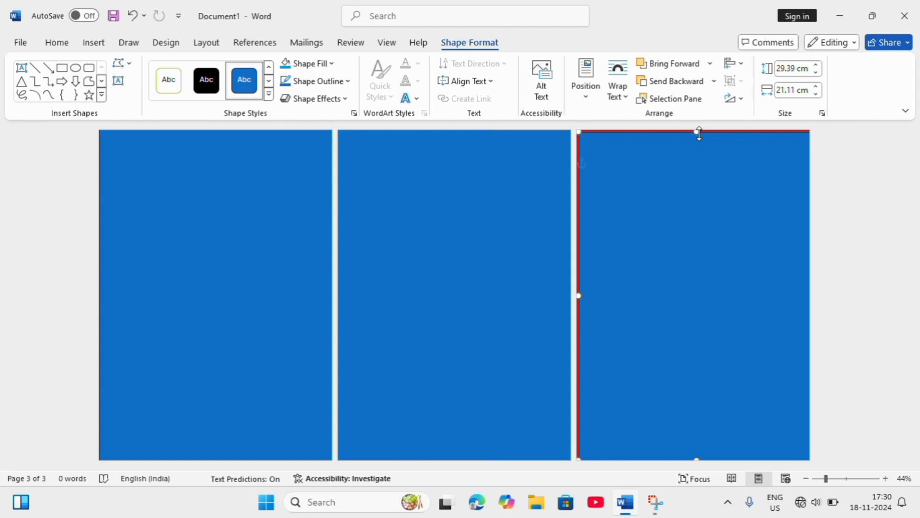
left_click_drag(700, 134, 698, 125)
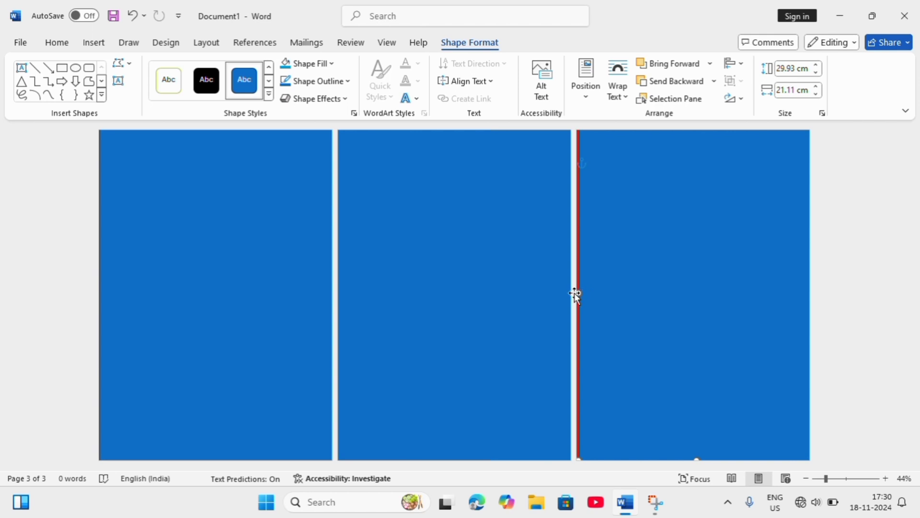
left_click_drag(580, 295, 565, 298)
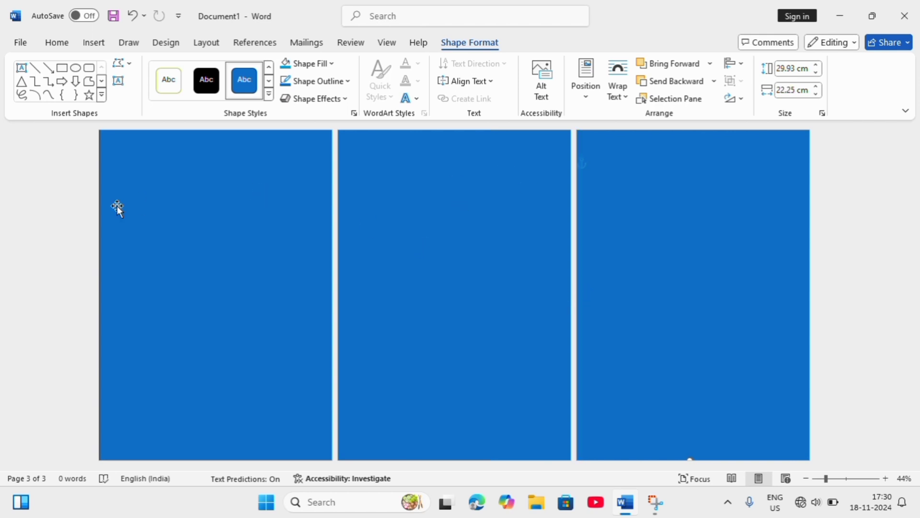
- Generate sample filler text inside the first page's rectangle
left_click(128, 154)
type("-")
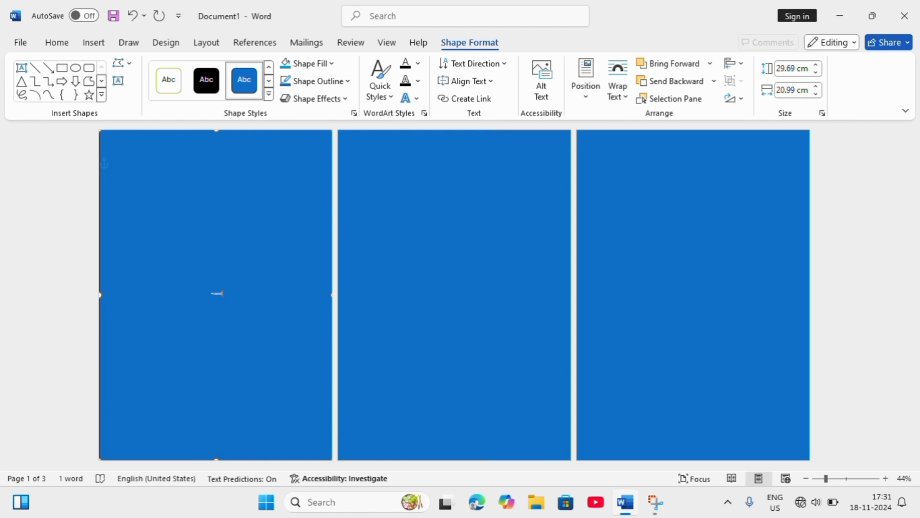
key("Return")
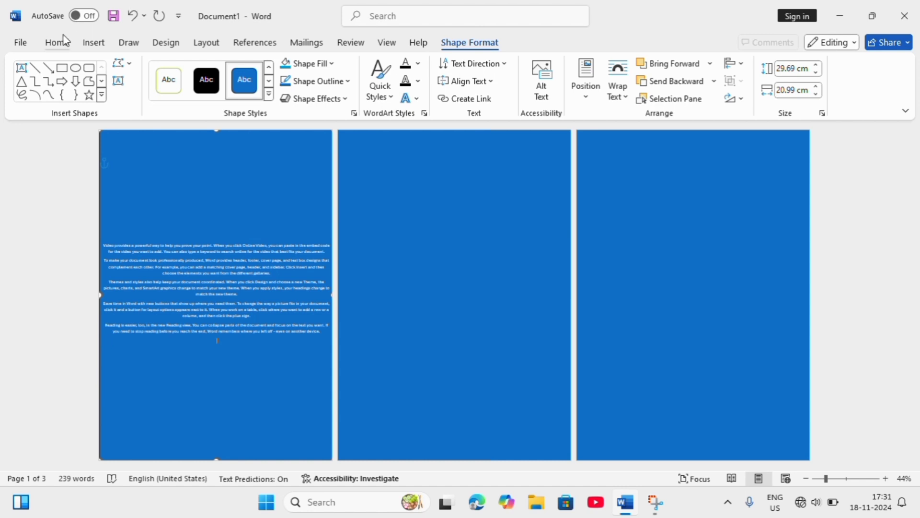
- Select all text in the first page's rectangle and enlarge it to 24 pt
left_click(55, 45)
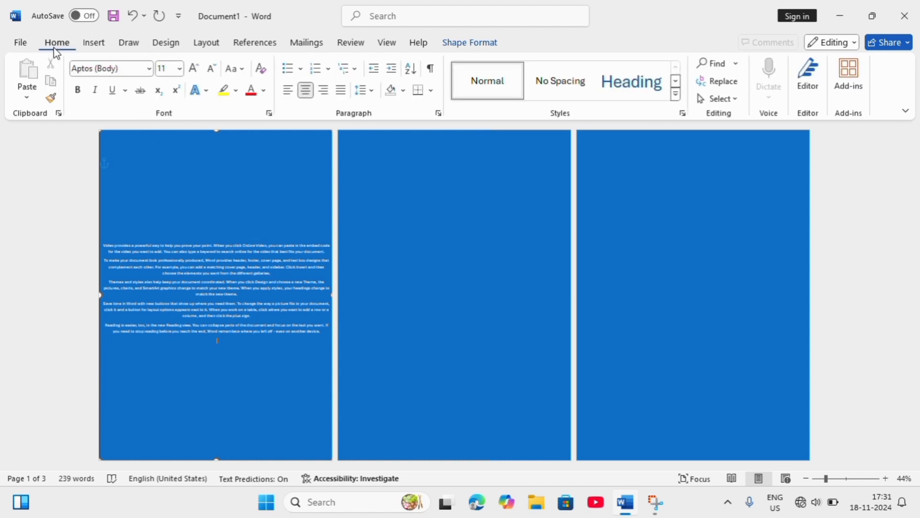
left_click(193, 69)
left_click(193, 69)
left_click(193, 69)
left_click(193, 68)
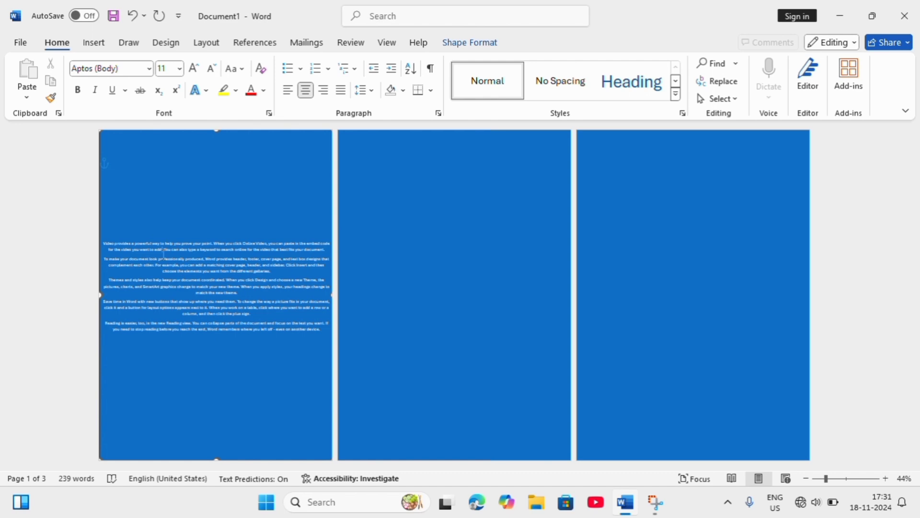
key("ctrl+a")
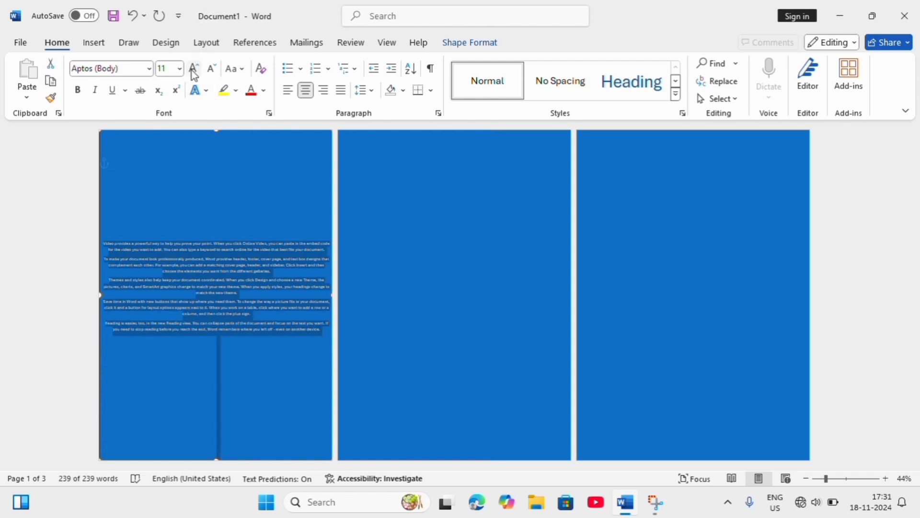
left_click(193, 69)
left_click(193, 69)
left_click(193, 68)
left_click(193, 68)
left_click(193, 68)
left_click(193, 68)
left_click(193, 68)
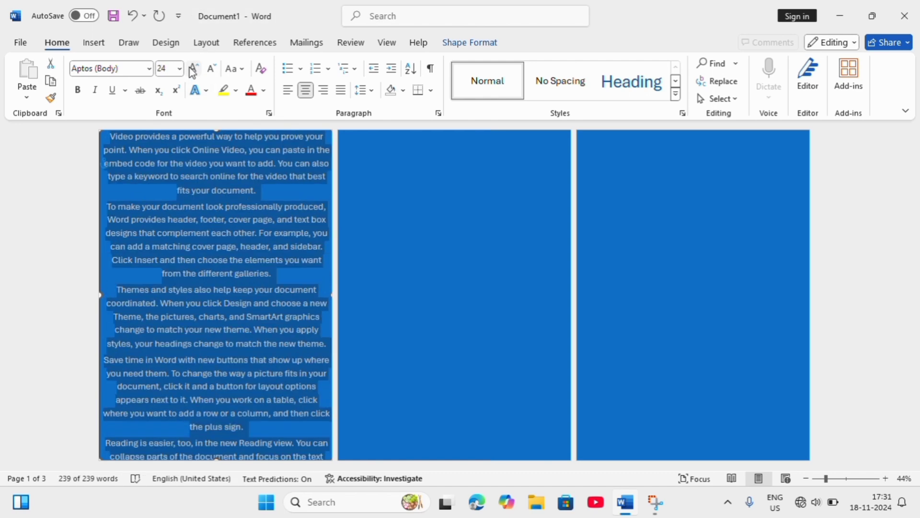
- Generate sample filler text inside the second page's rectangle with =rand()
left_click(375, 154)
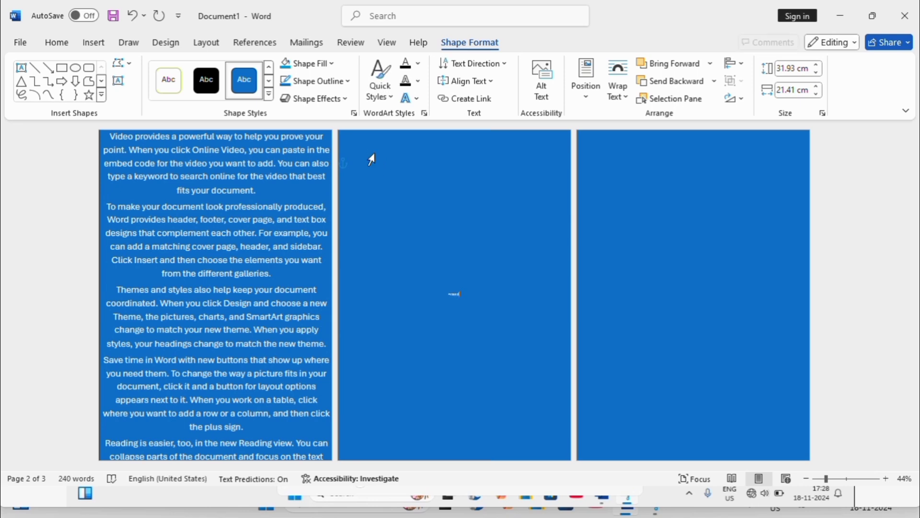
type("=rand()")
key("Return")
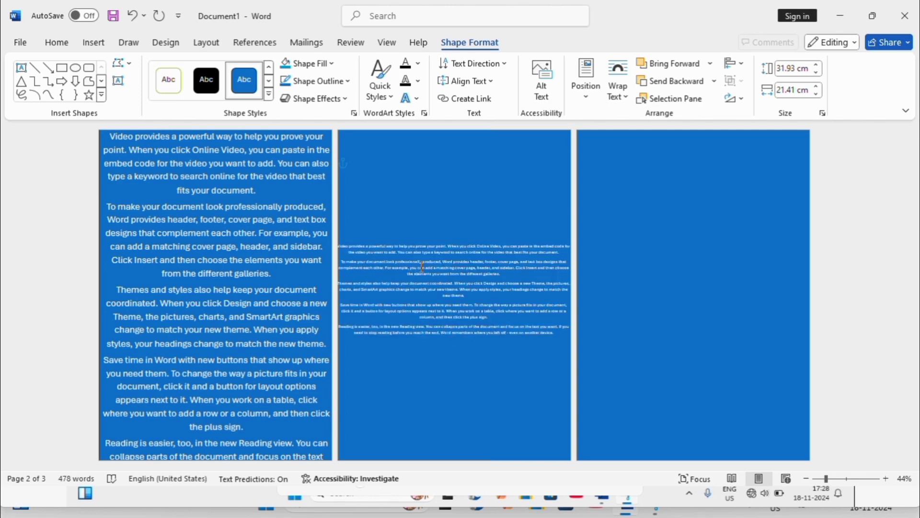
- Set the second page's rectangle text wrapping to Behind Text
key("ctrl+a")
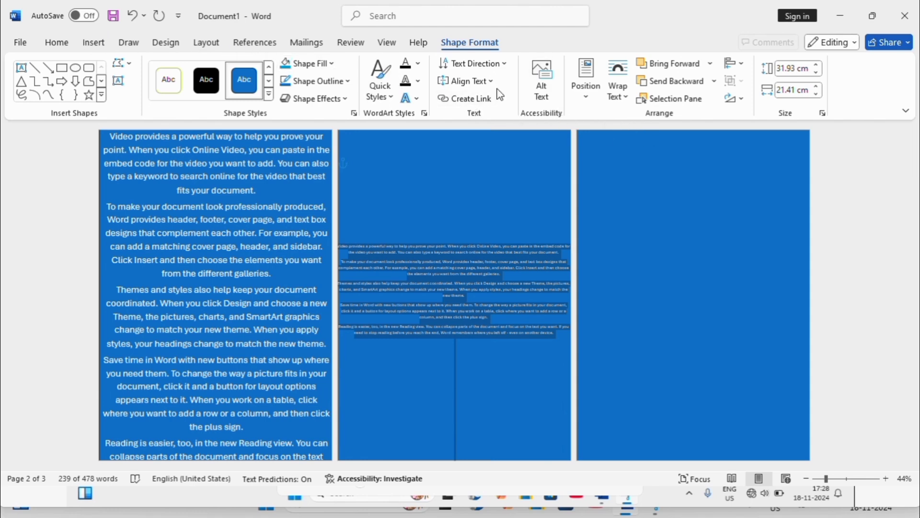
left_click(627, 94)
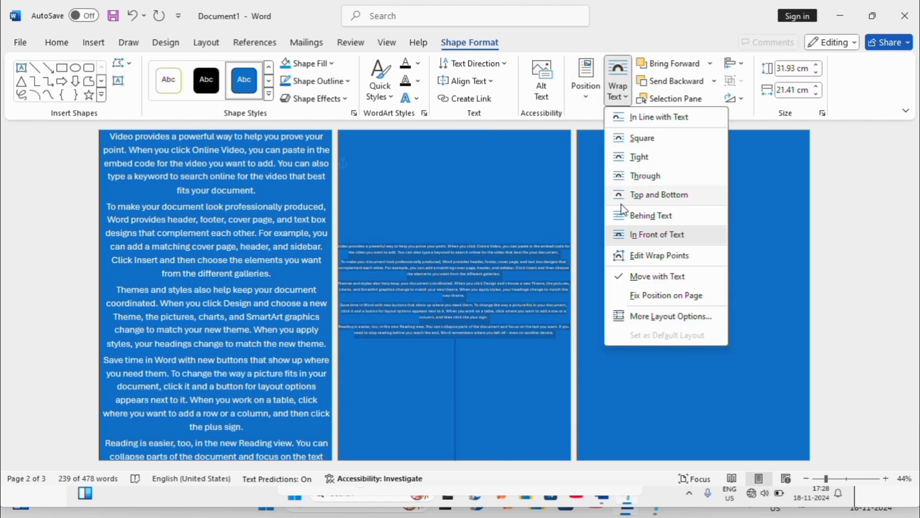
left_click(643, 216)
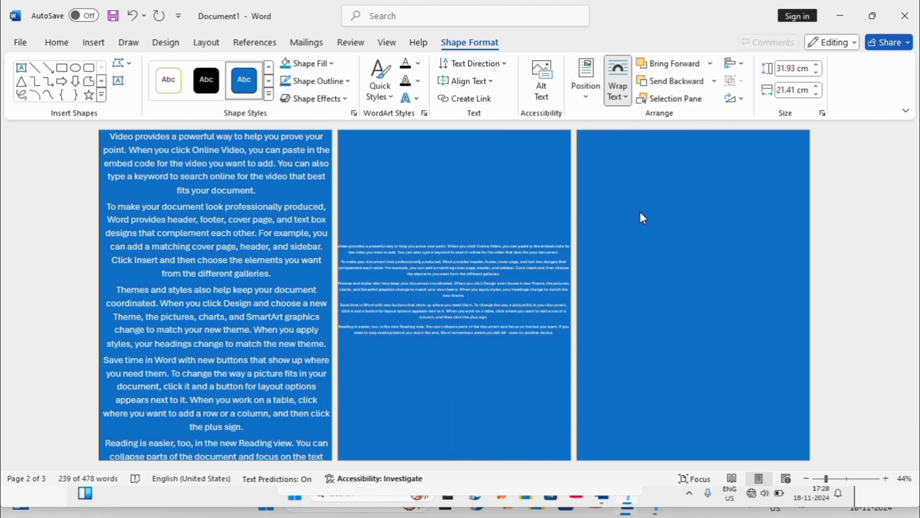
- Resize the second page's selected text to 22 pt
left_click(61, 45)
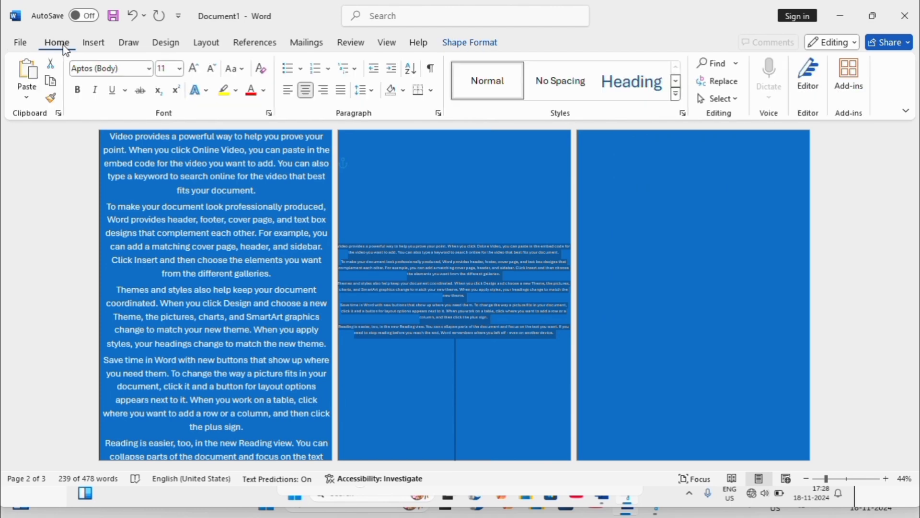
left_click(194, 69)
left_click(194, 70)
left_click(194, 70)
left_click(194, 69)
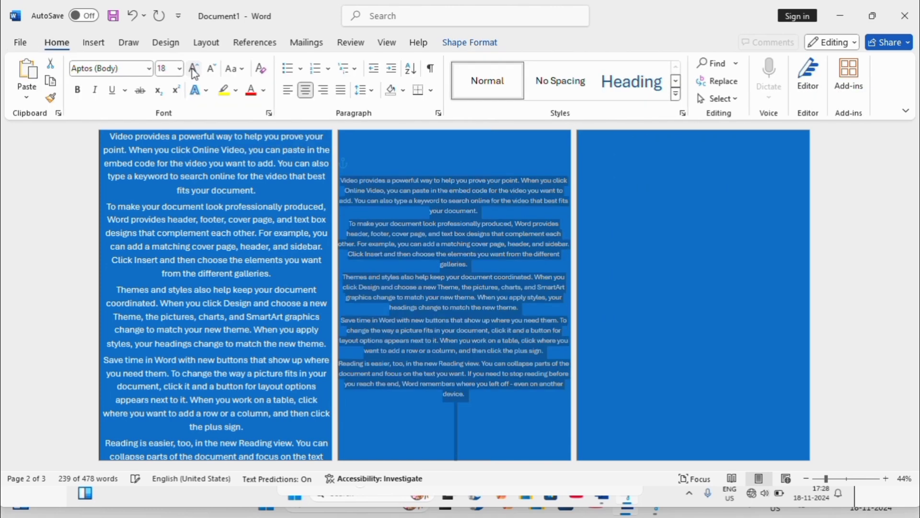
left_click(194, 69)
left_click(195, 69)
left_click(194, 70)
left_click(194, 70)
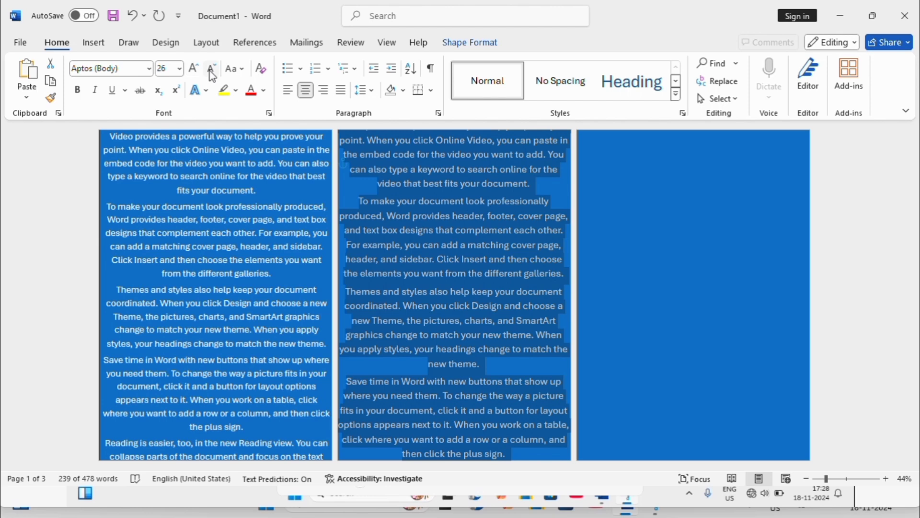
left_click(212, 70)
left_click(211, 71)
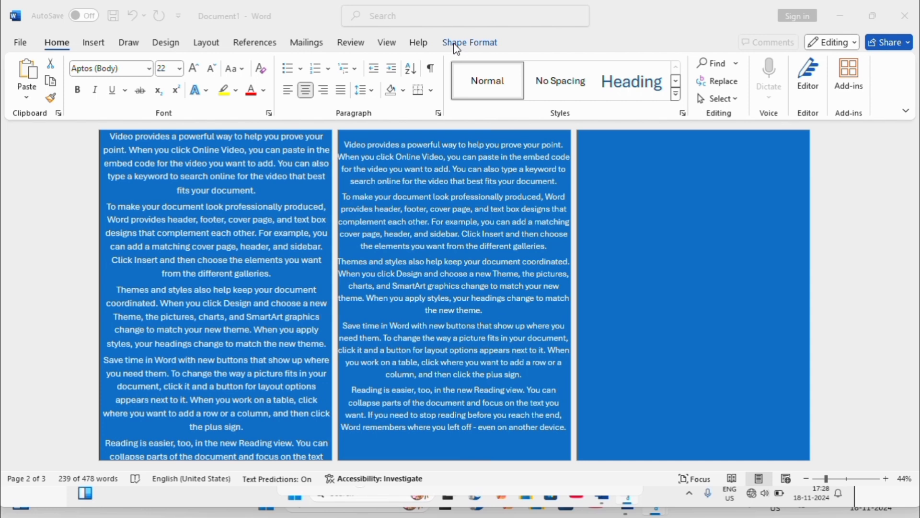
- Fill the second page's rectangle with standard green
left_click(457, 48)
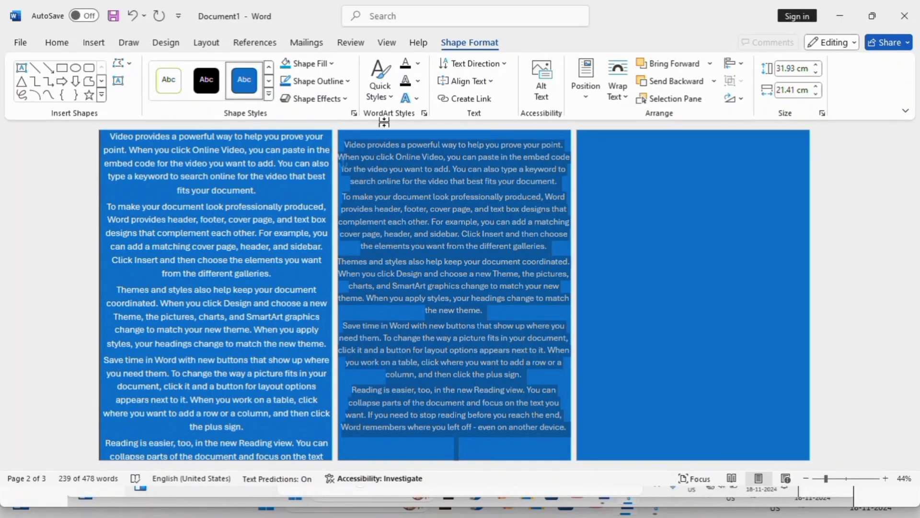
left_click(332, 65)
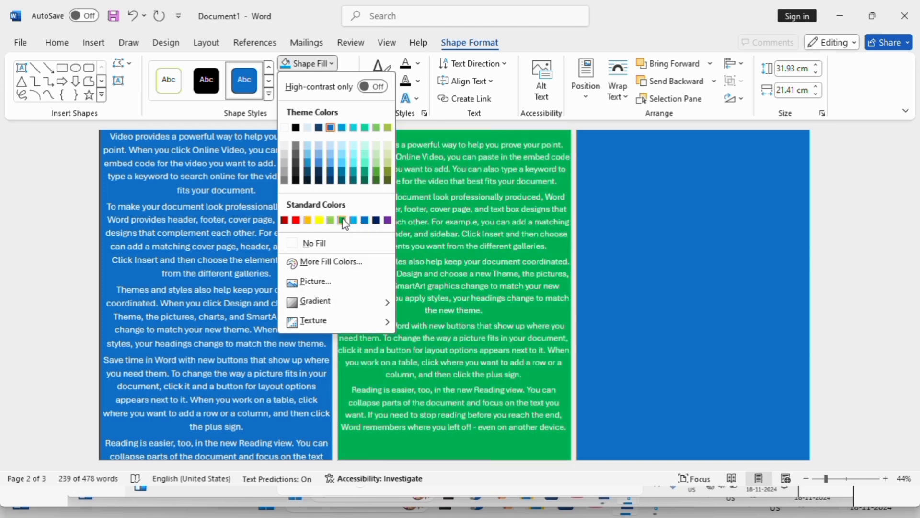
left_click(343, 221)
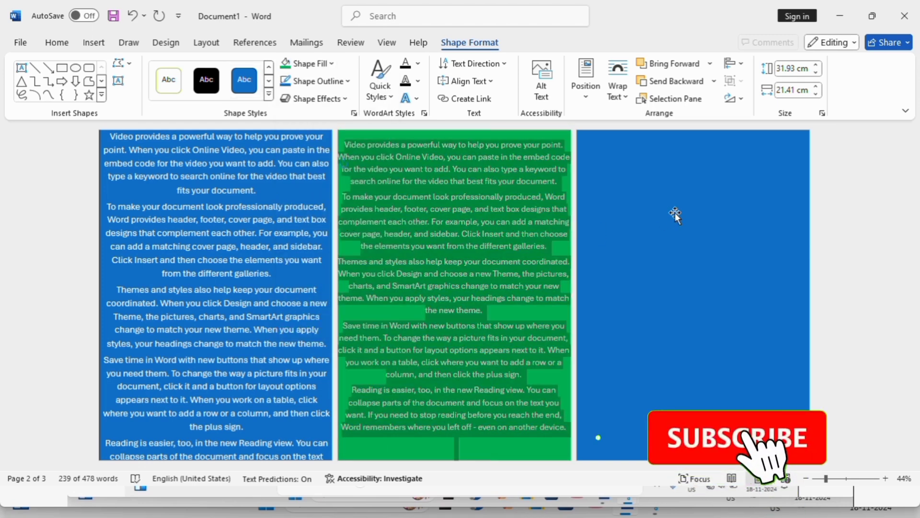
- Generate sample filler text inside the third page's rectangle with =rand()
left_click(600, 144)
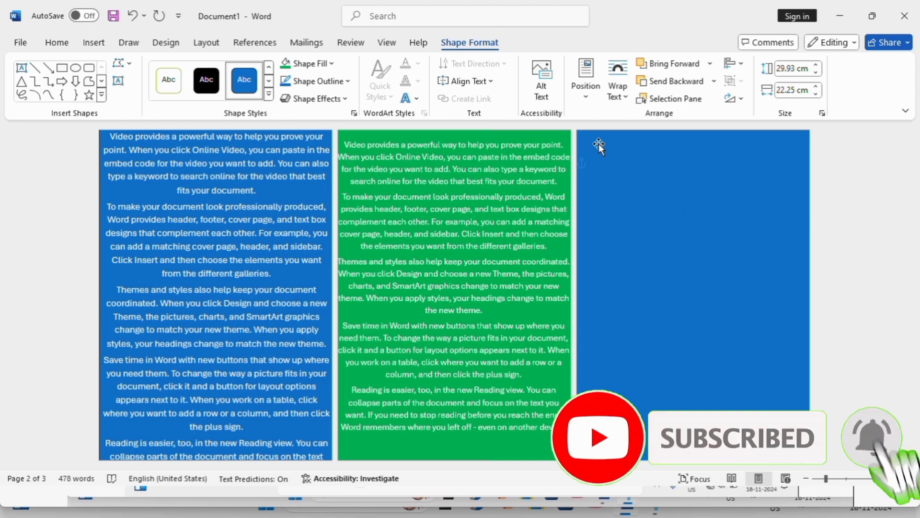
type("=")
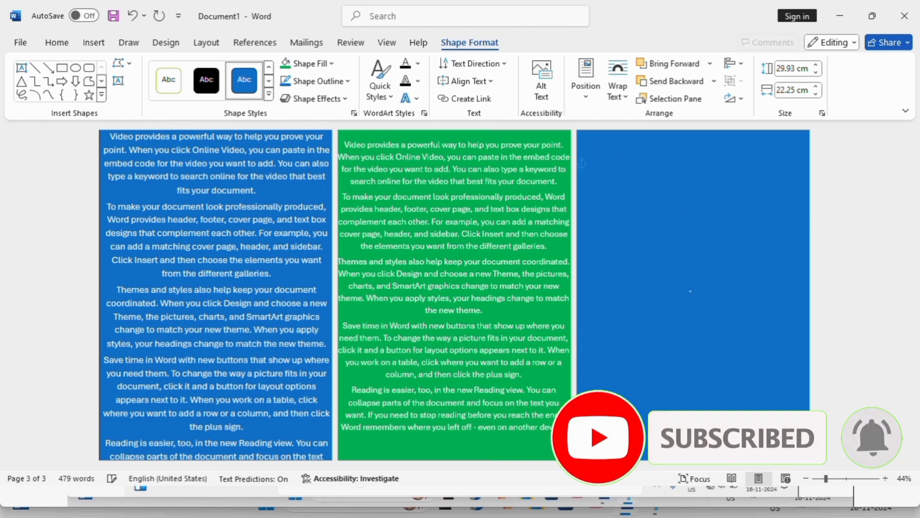
type("rand(")
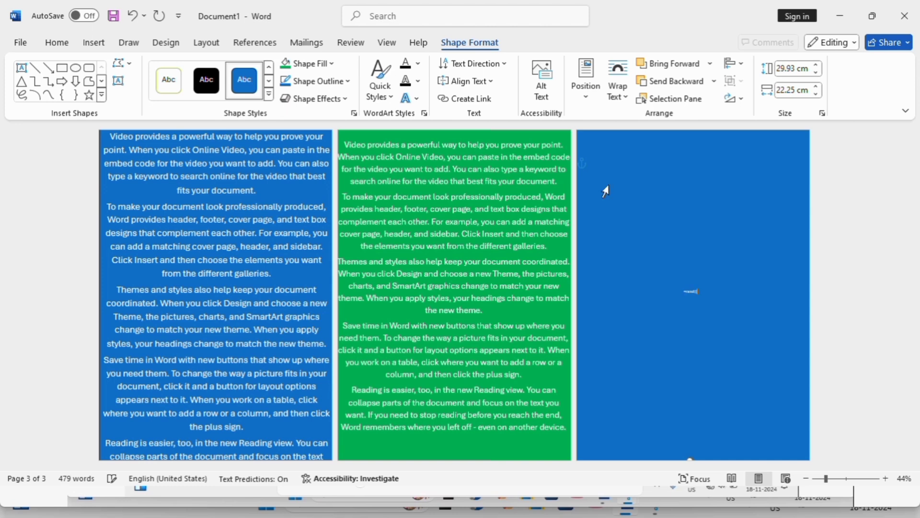
key("Return")
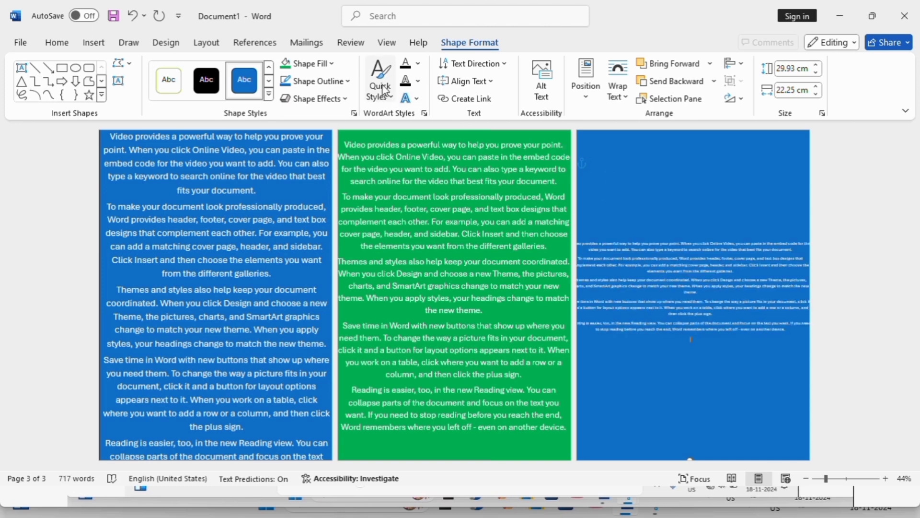
- Switch the third page's rectangle to a gradient fill via More Gradients
left_click(332, 64)
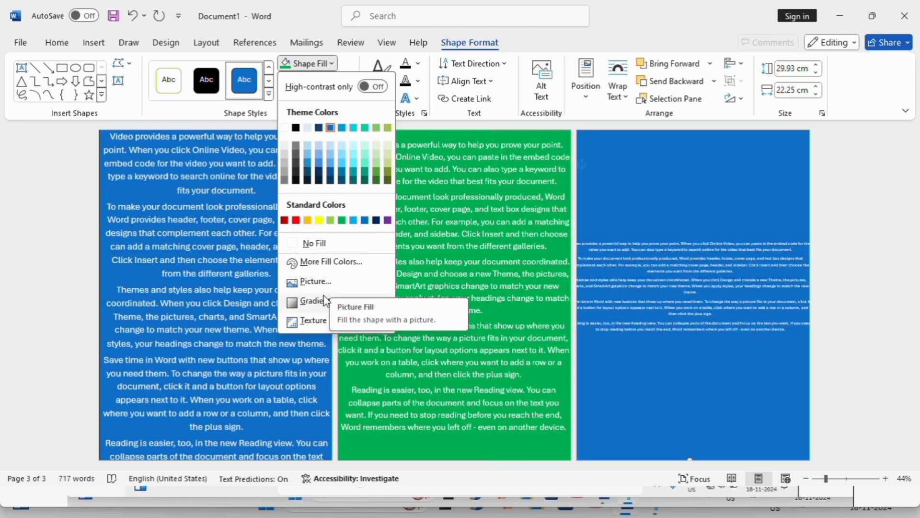
mouse_move(324, 302)
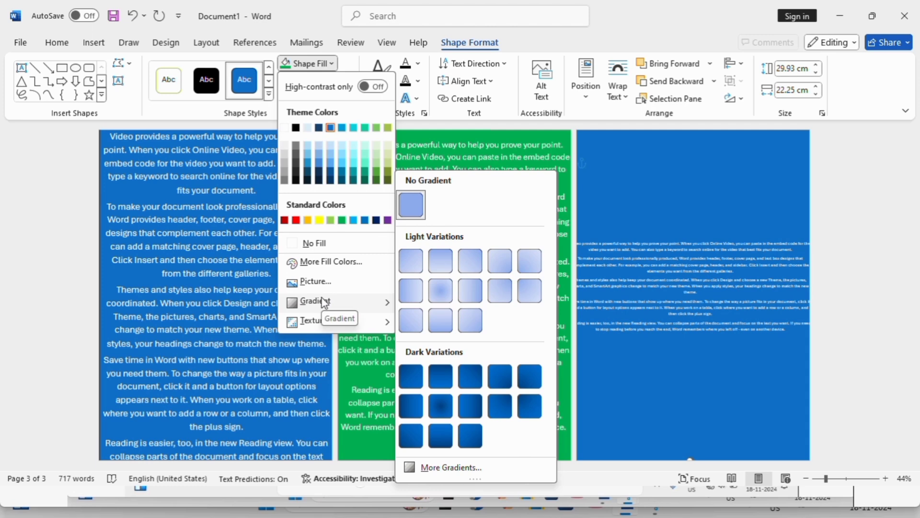
left_click(449, 471)
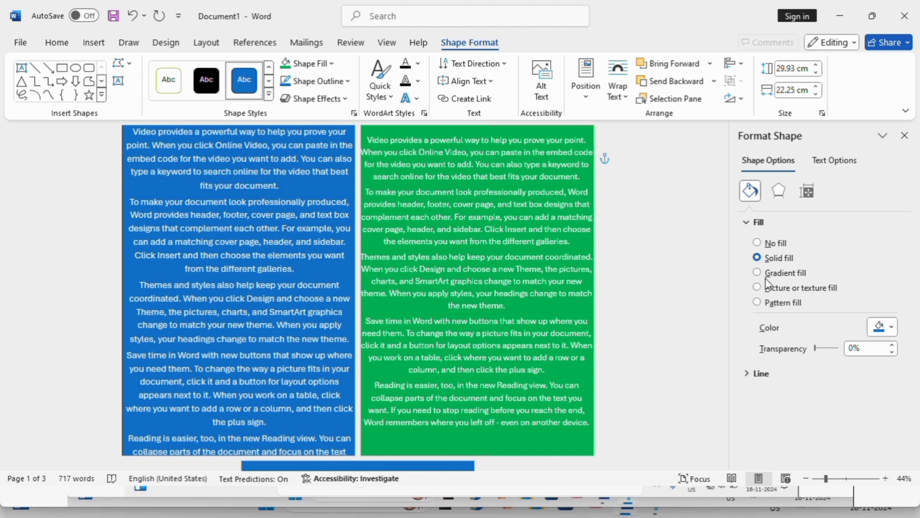
left_click(758, 272)
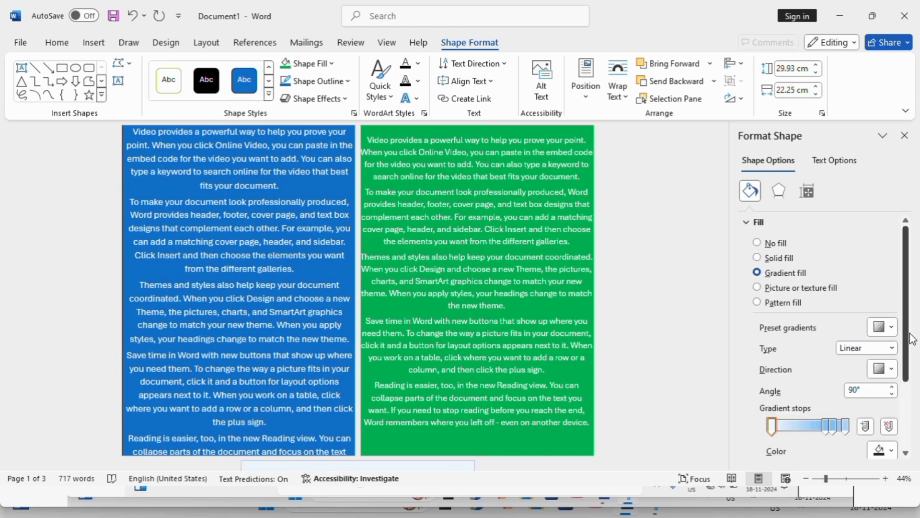
- Set the gradient's stops to purple and orange for the third page's rectangle
left_click(833, 426)
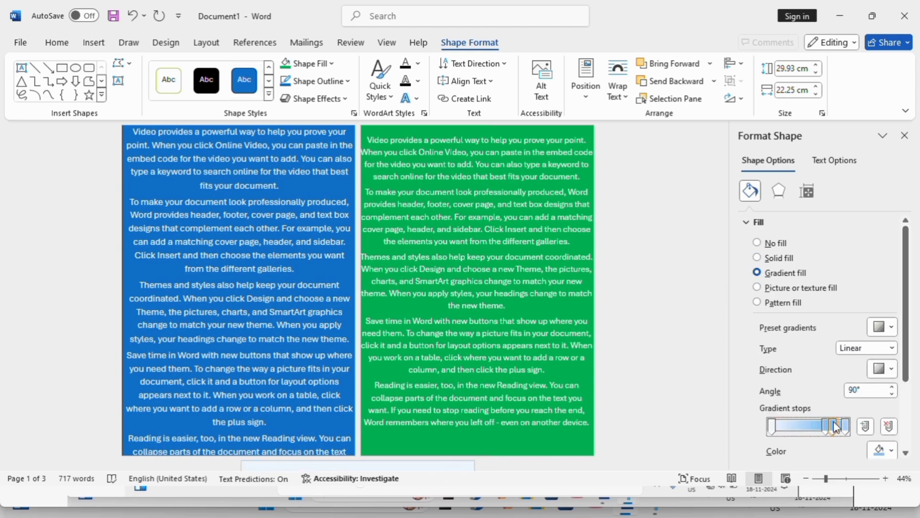
left_click(892, 453)
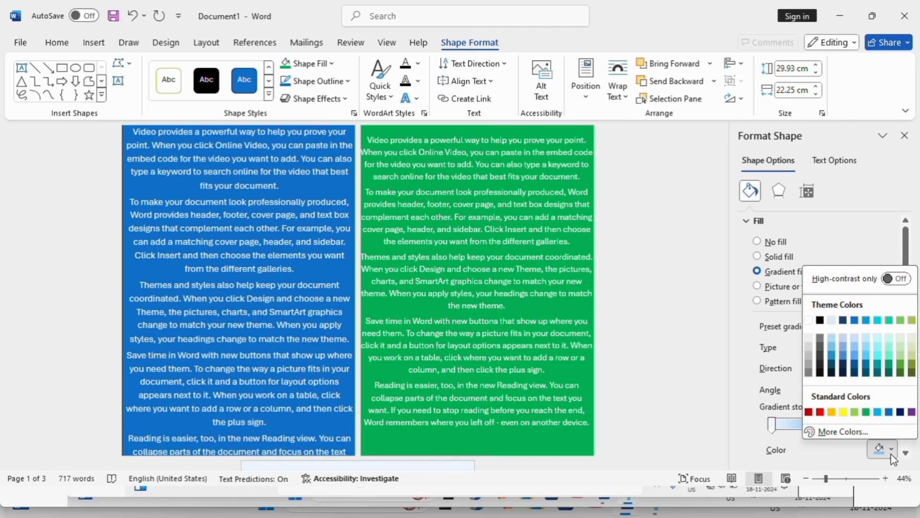
left_click(912, 412)
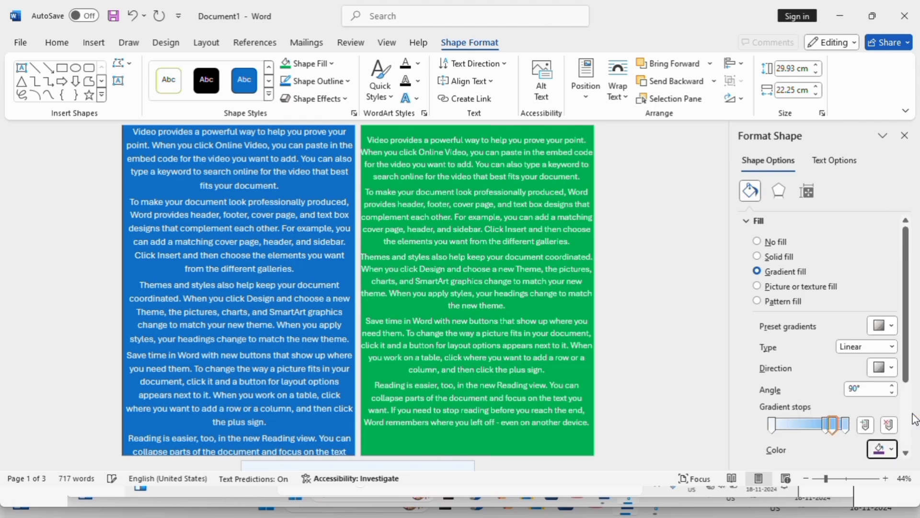
left_click(827, 423)
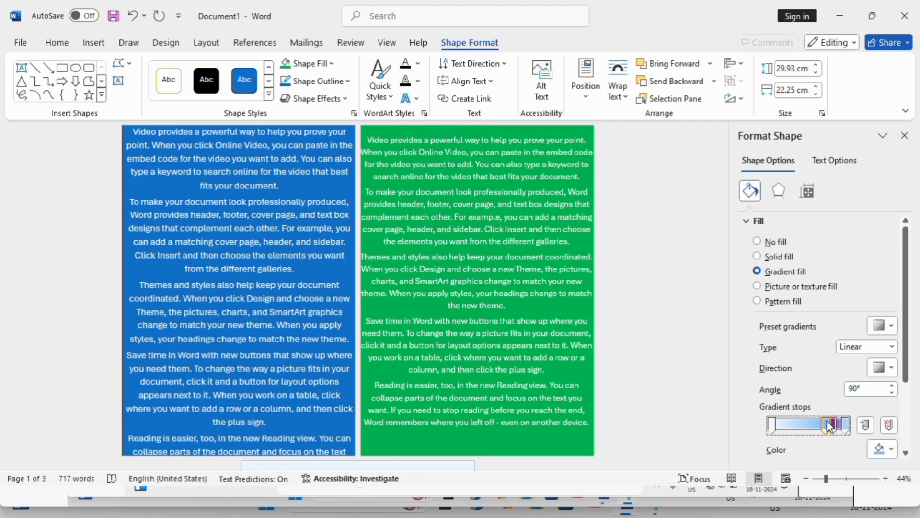
left_click(893, 450)
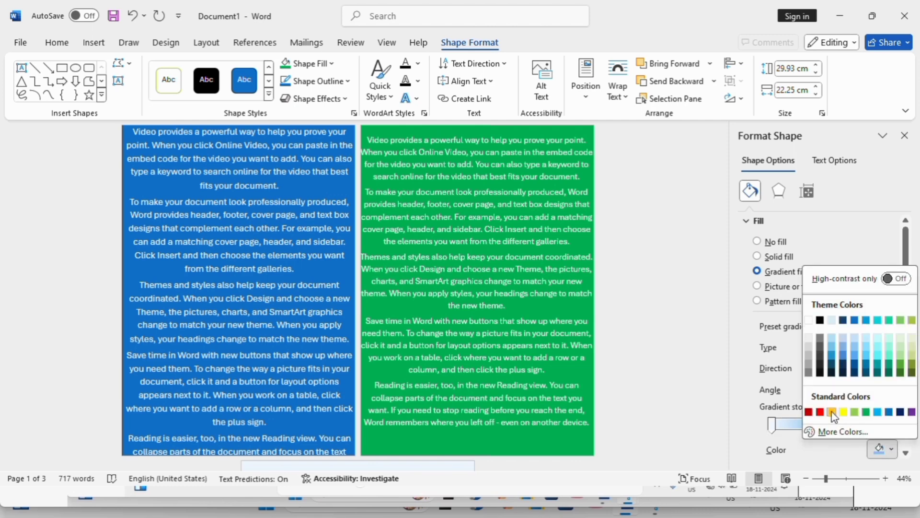
left_click(832, 411)
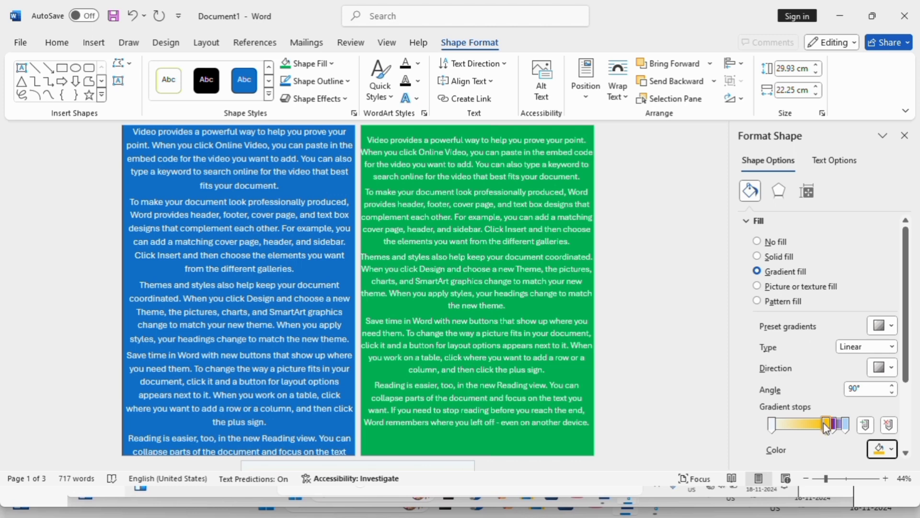
- Move the orange gradient stop further left along the gradient bar and close the shape formatting pane
left_click_drag(827, 425, 796, 432)
left_click(828, 423)
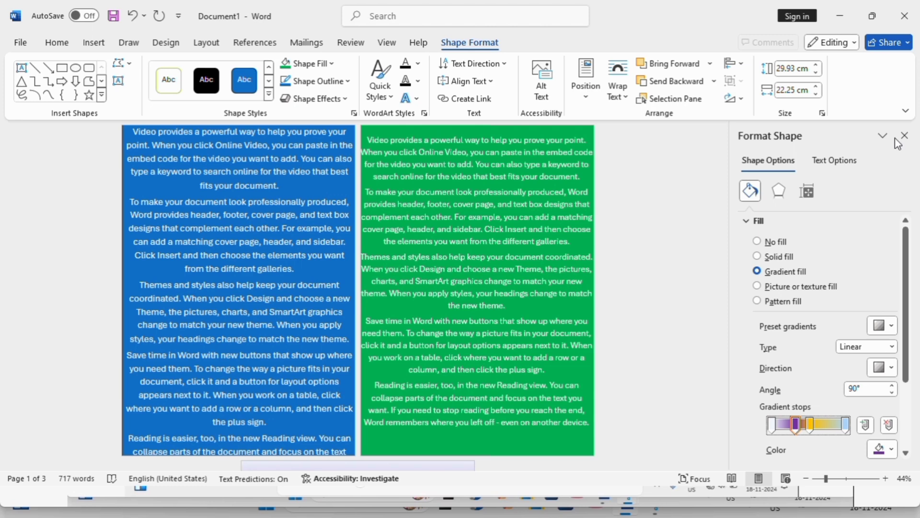
left_click_drag(908, 286, 918, 384)
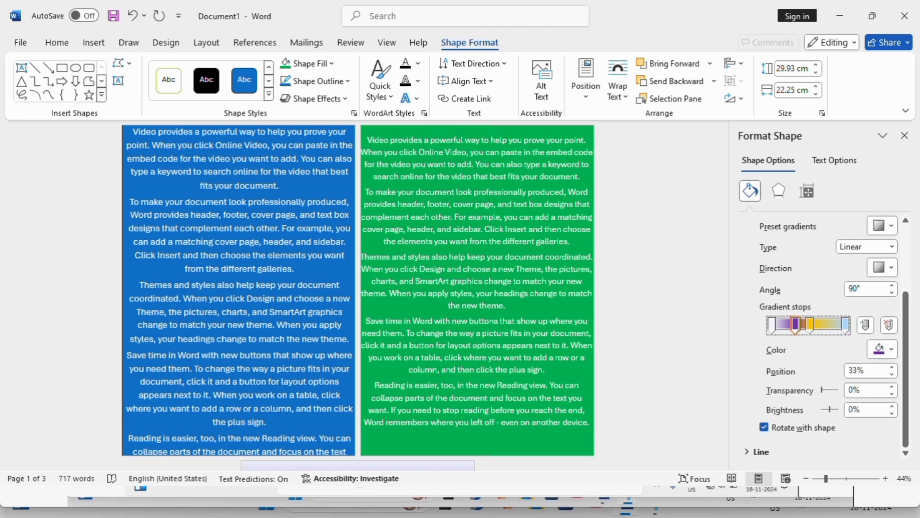
left_click(905, 136)
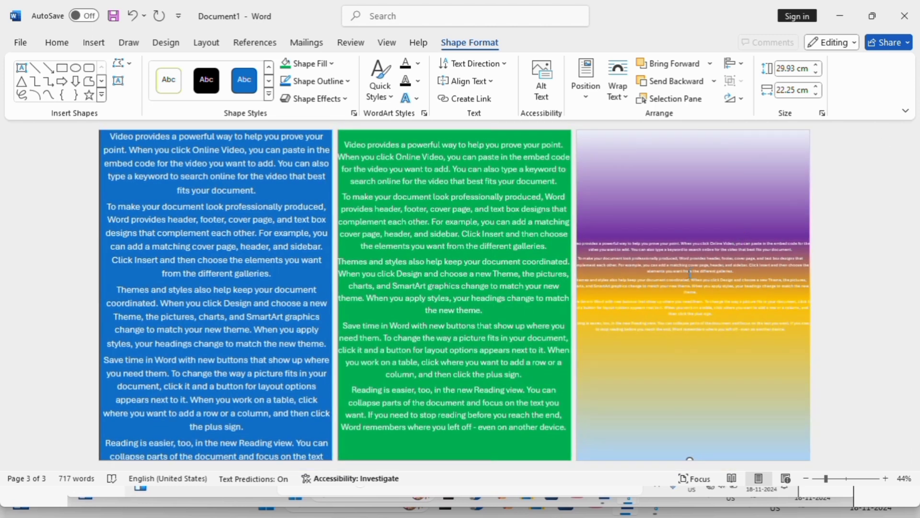
- Select all text in the third page's rectangle and enlarge it to 22 pt
key("ctrl+a")
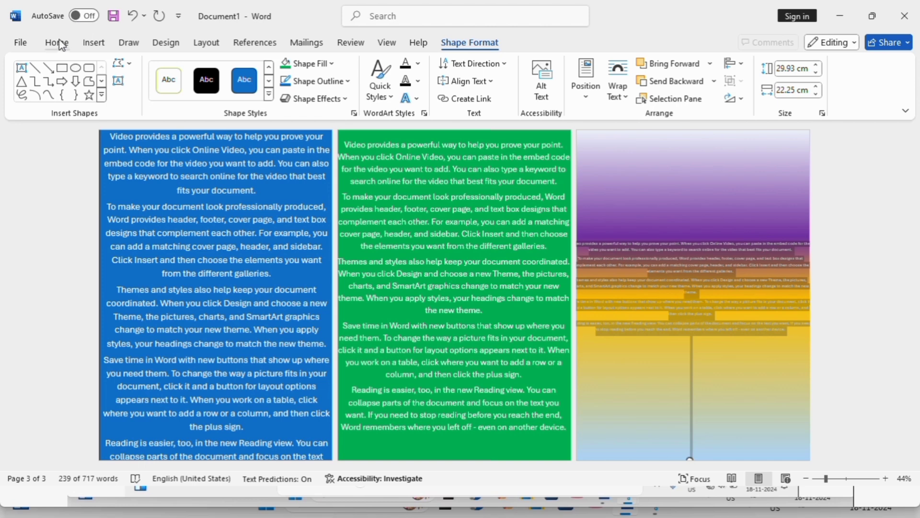
left_click(58, 43)
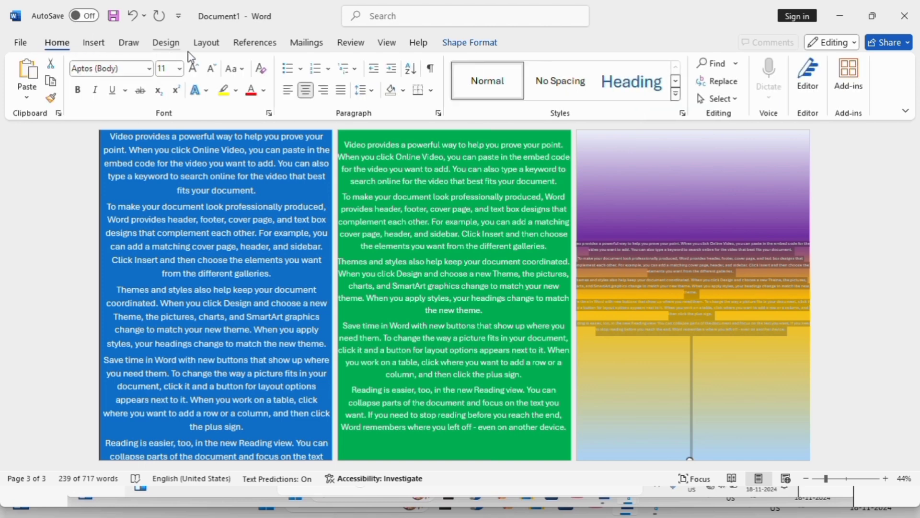
left_click(192, 69)
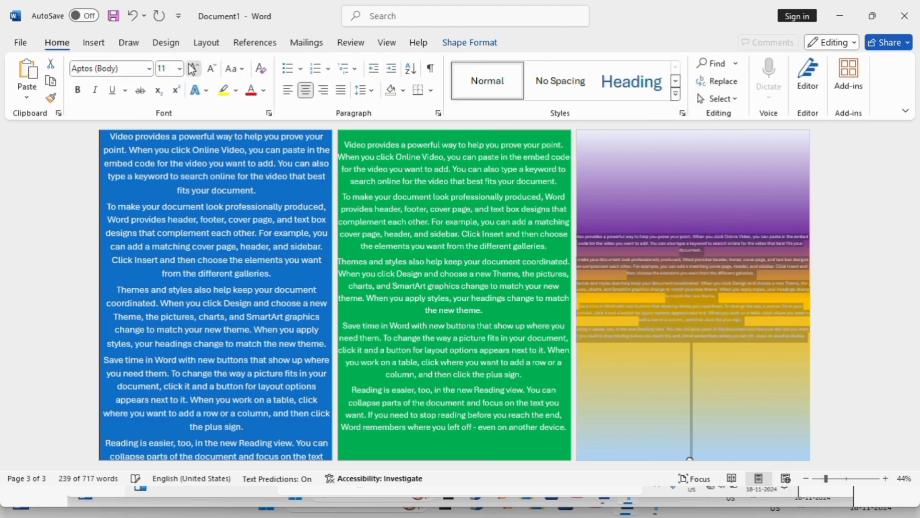
left_click(191, 69)
left_click(191, 68)
left_click(192, 68)
left_click(192, 69)
left_click(192, 69)
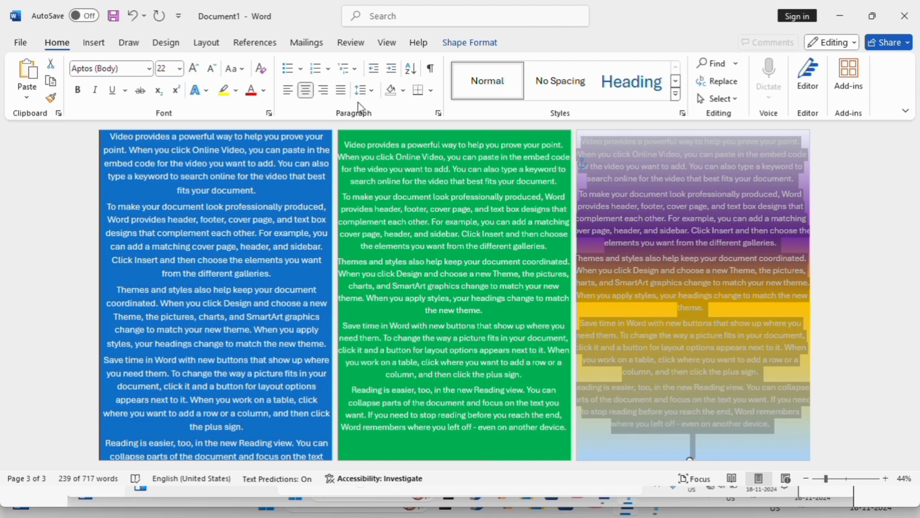
left_click(829, 296)
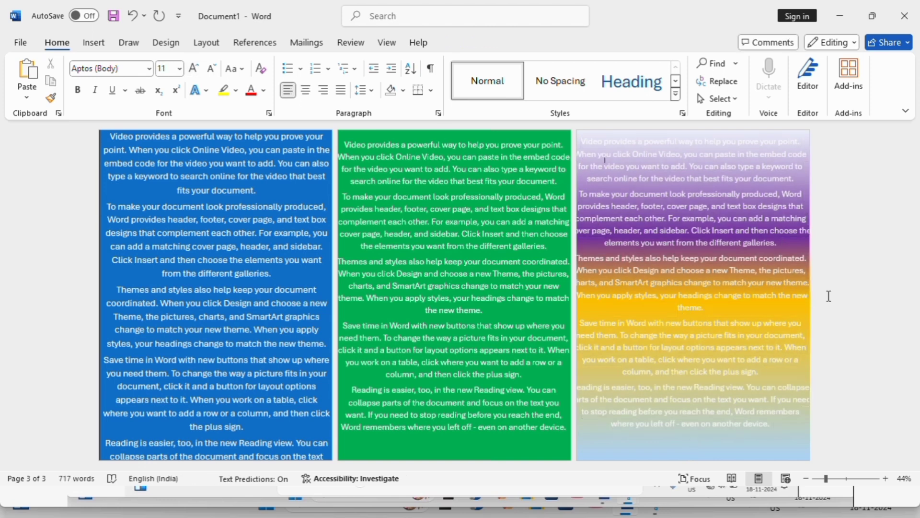